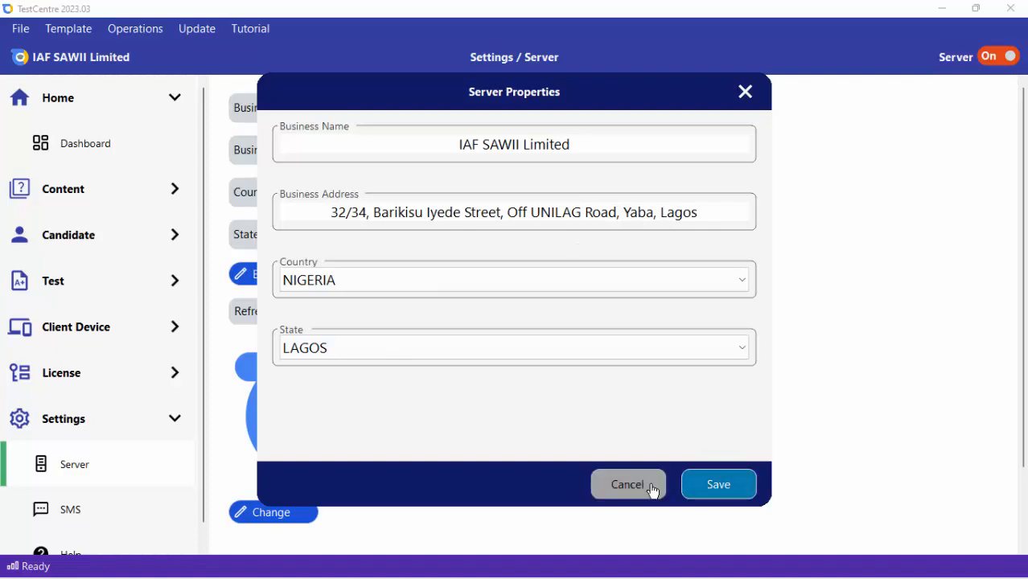
Dismiss the server properties without saving and view the available refresh interval options
click(640, 489)
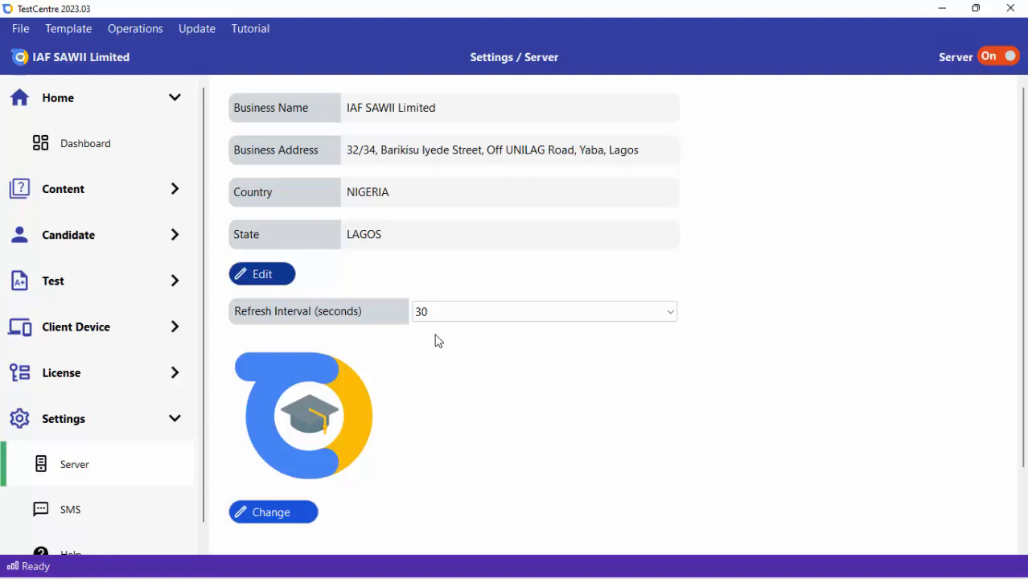
click(477, 314)
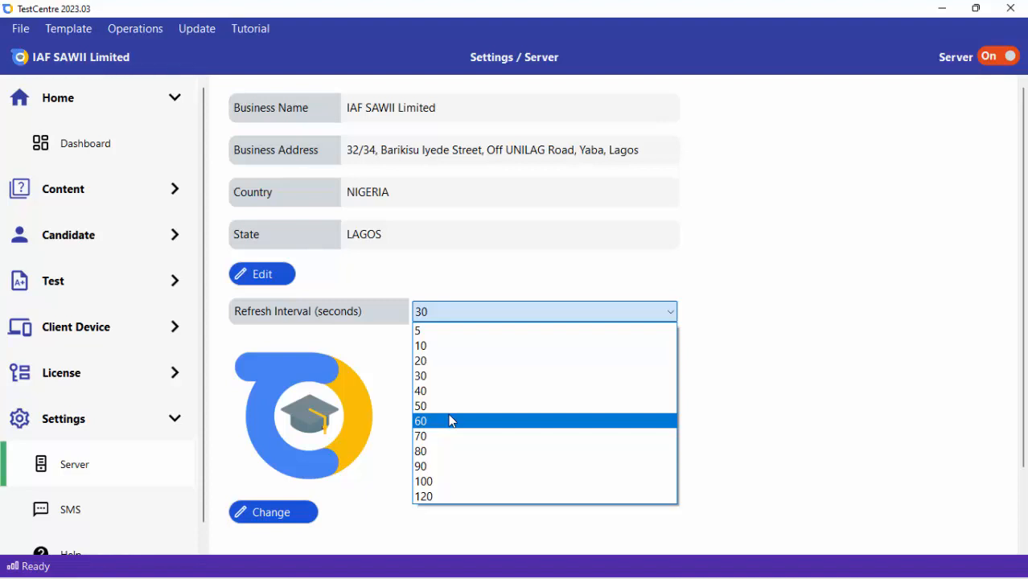
click(531, 266)
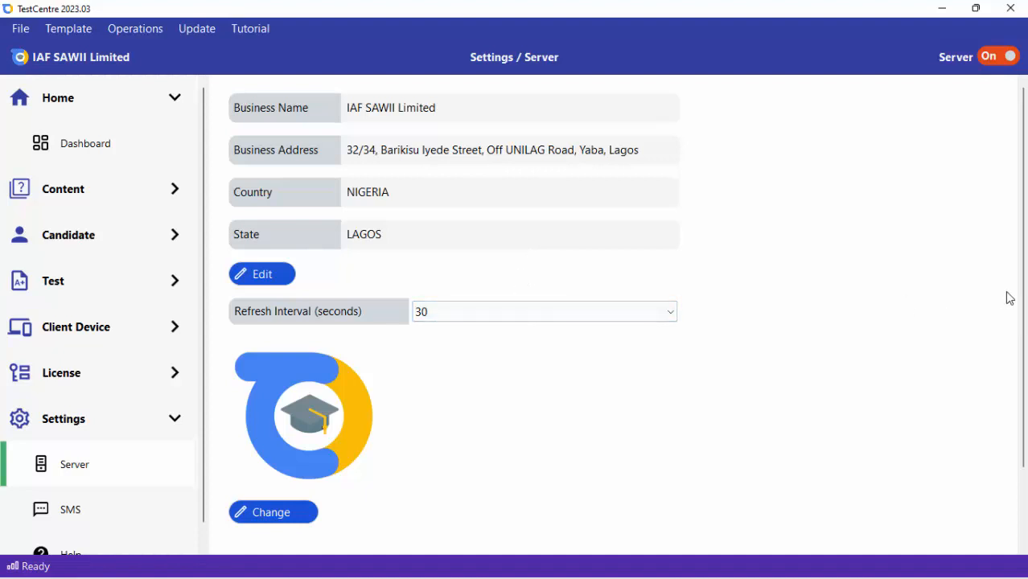
View the image file chooser for changing the business logo, and close it without picking a file
scroll(1023, 296, down, 1)
scroll(777, 403, down, 3)
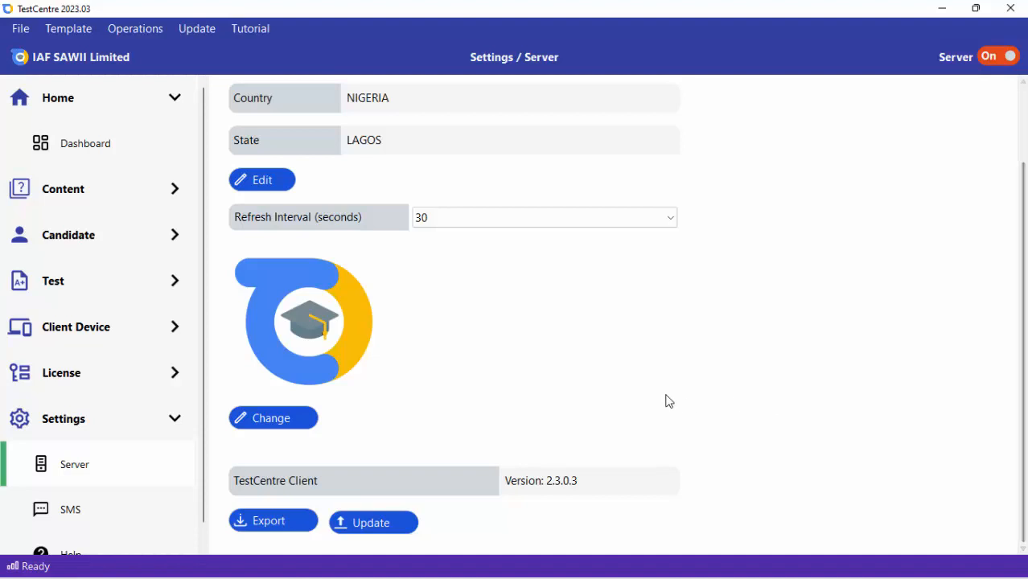
click(276, 418)
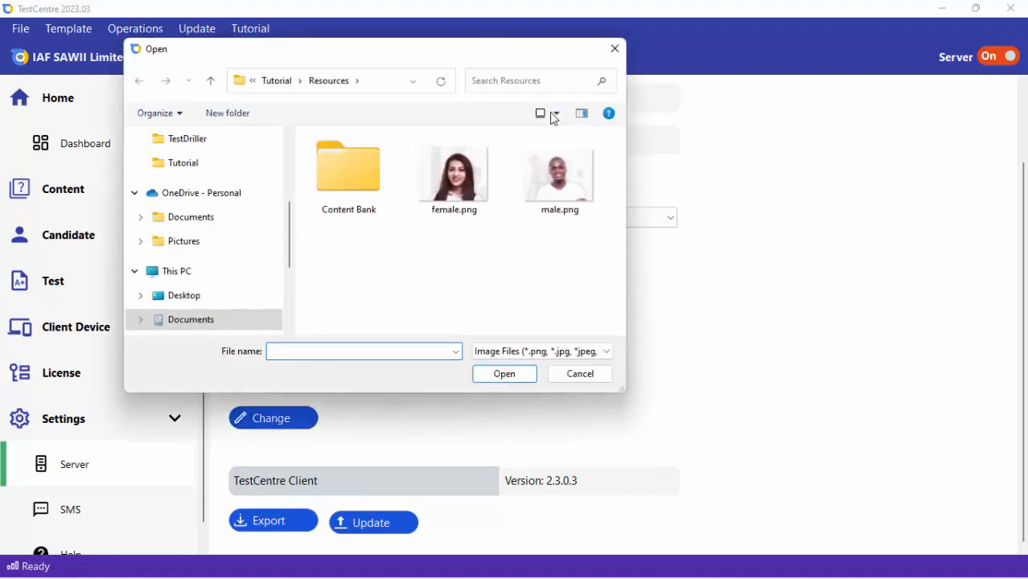
click(614, 49)
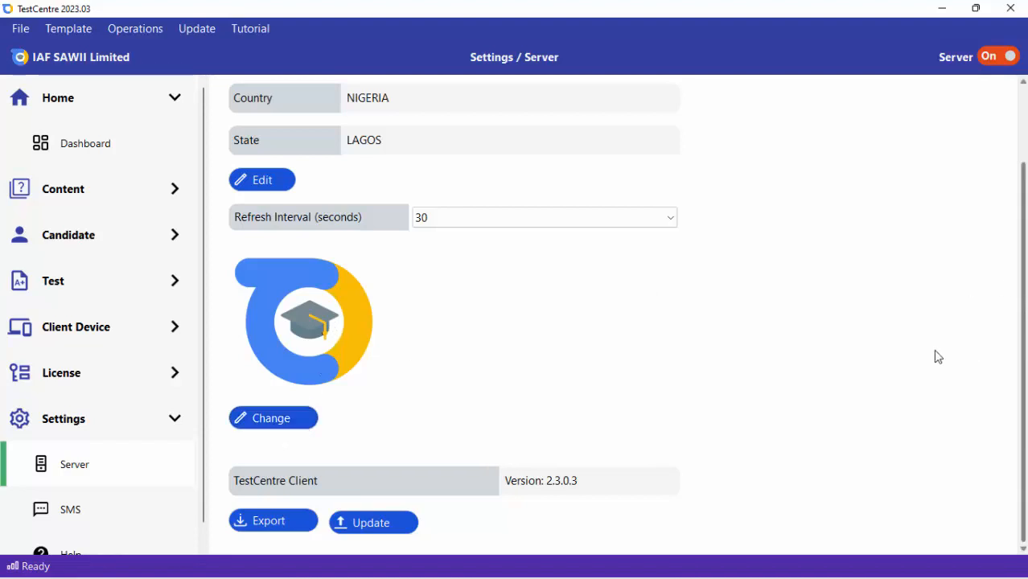
View the TestCentre Client export and update file dialogs, dismissing each without saving or uploading anything
click(274, 522)
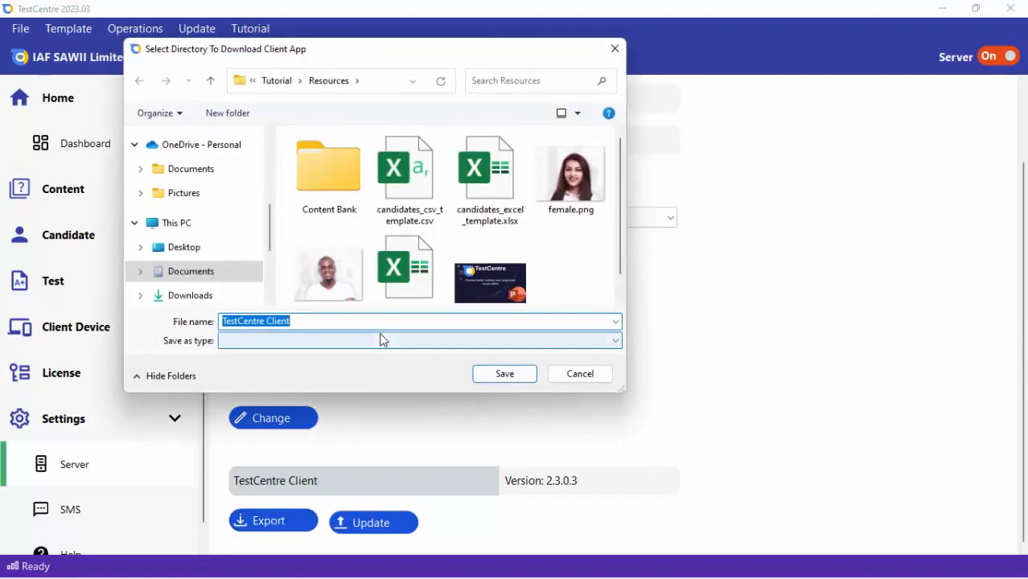
click(594, 382)
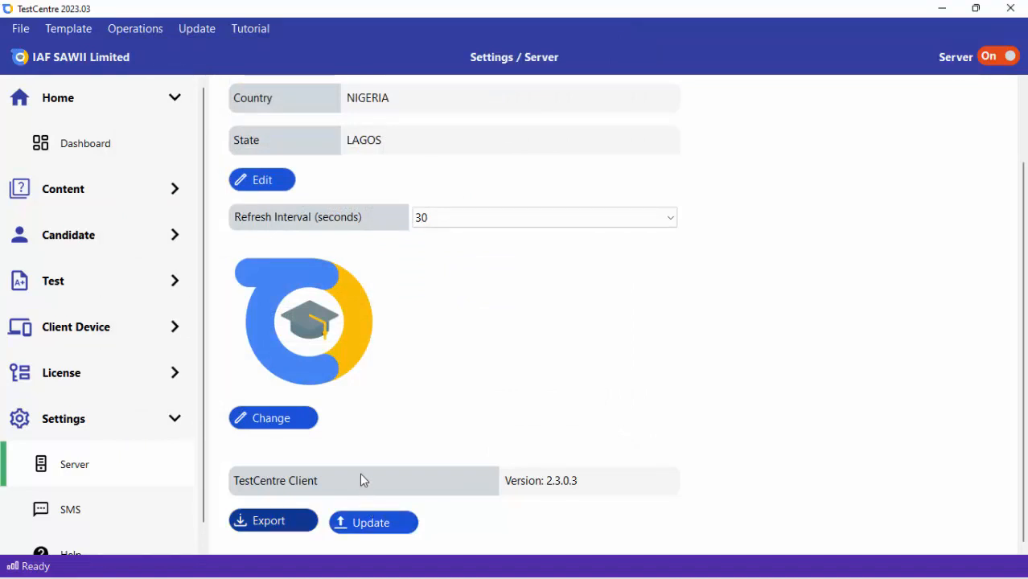
click(386, 524)
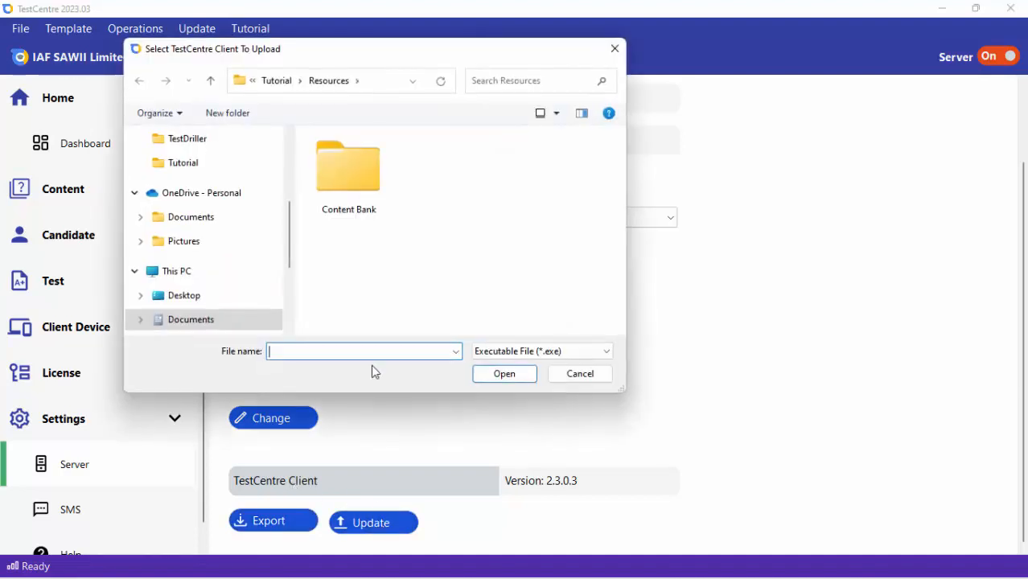
click(615, 48)
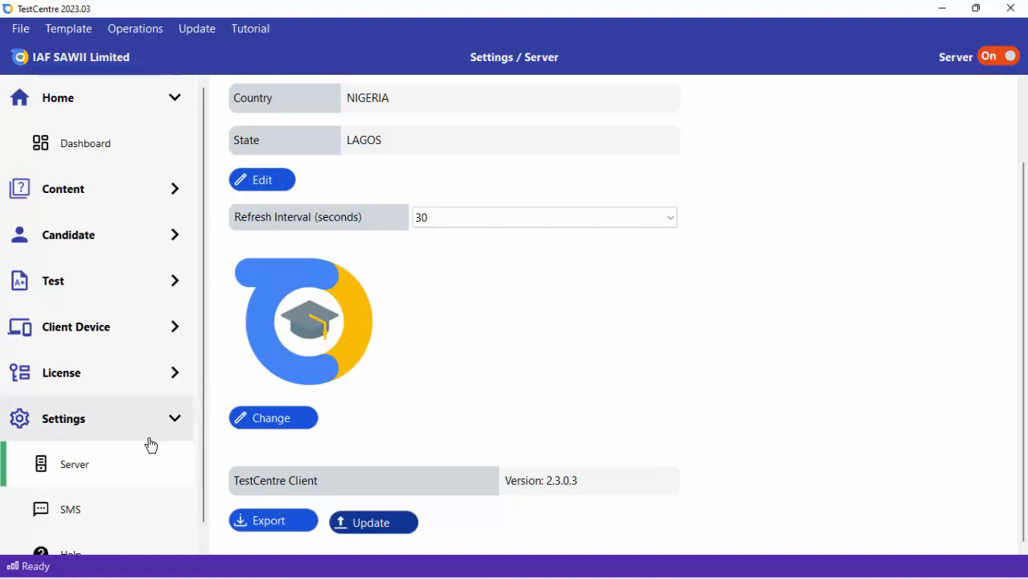
Open the SMS settings and examine the keyword placeholders, such as [BusinessName], with their descriptions and samples
click(121, 507)
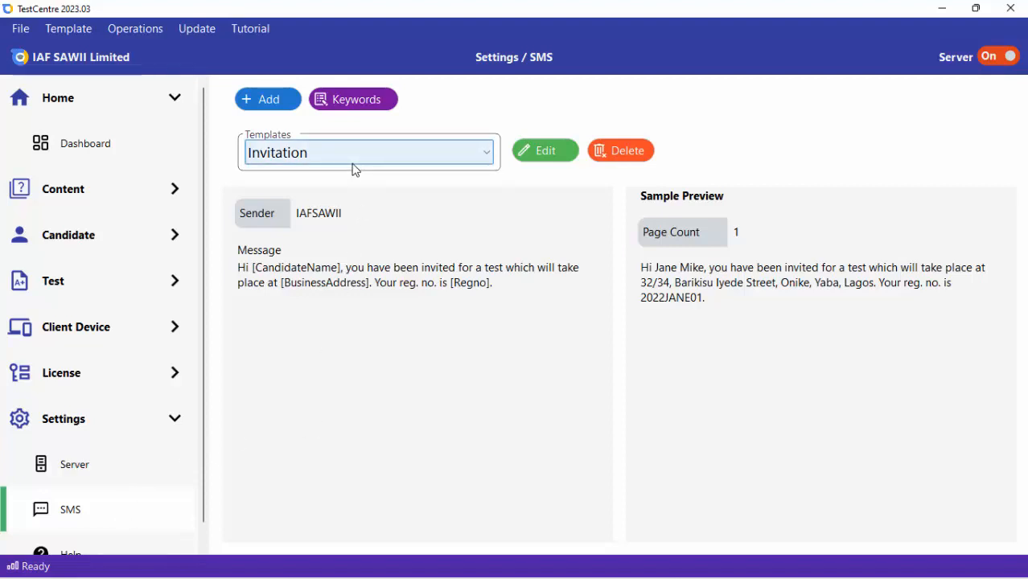
click(351, 99)
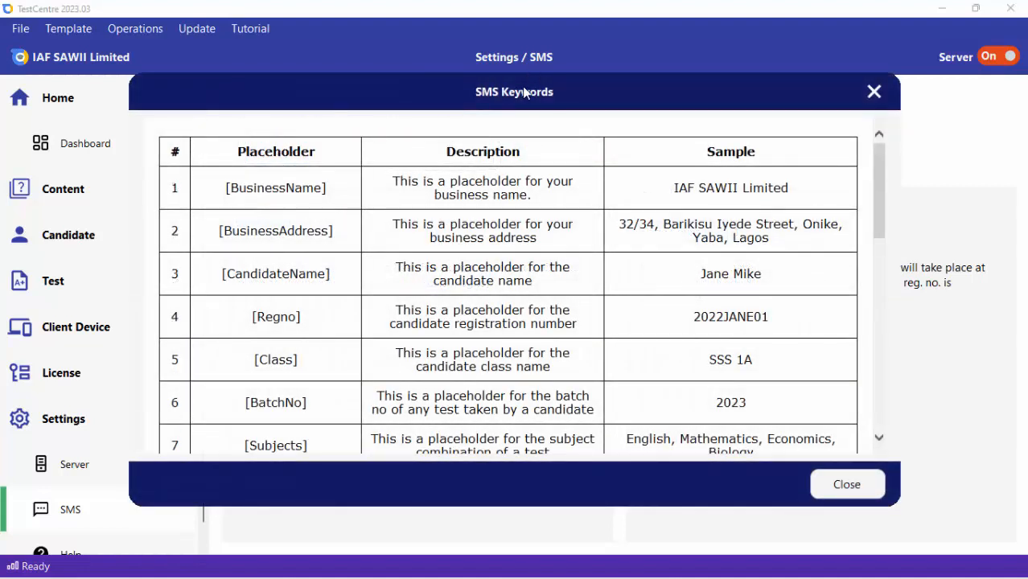
drag(536, 94, 537, 54)
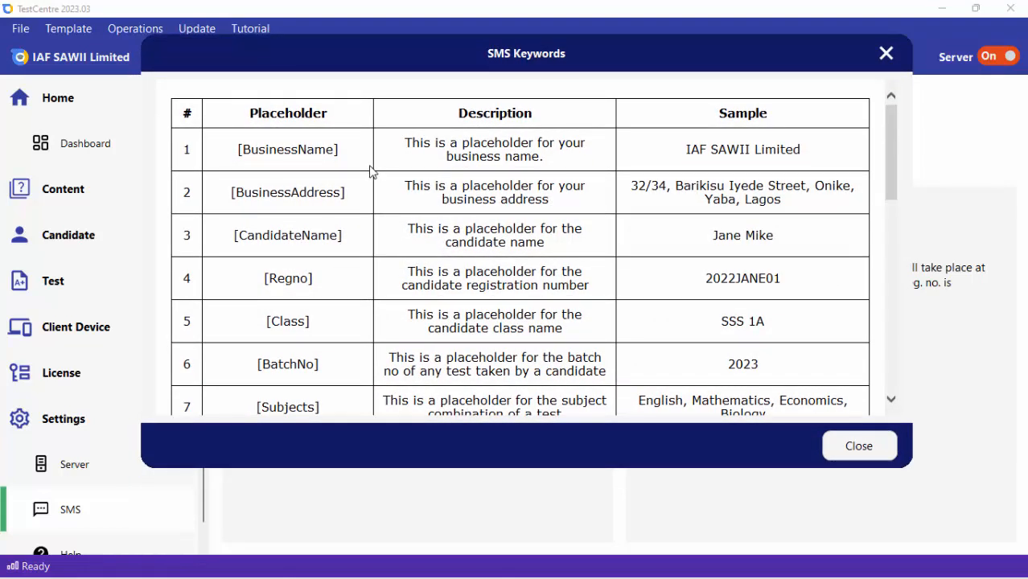
drag(340, 154, 235, 153)
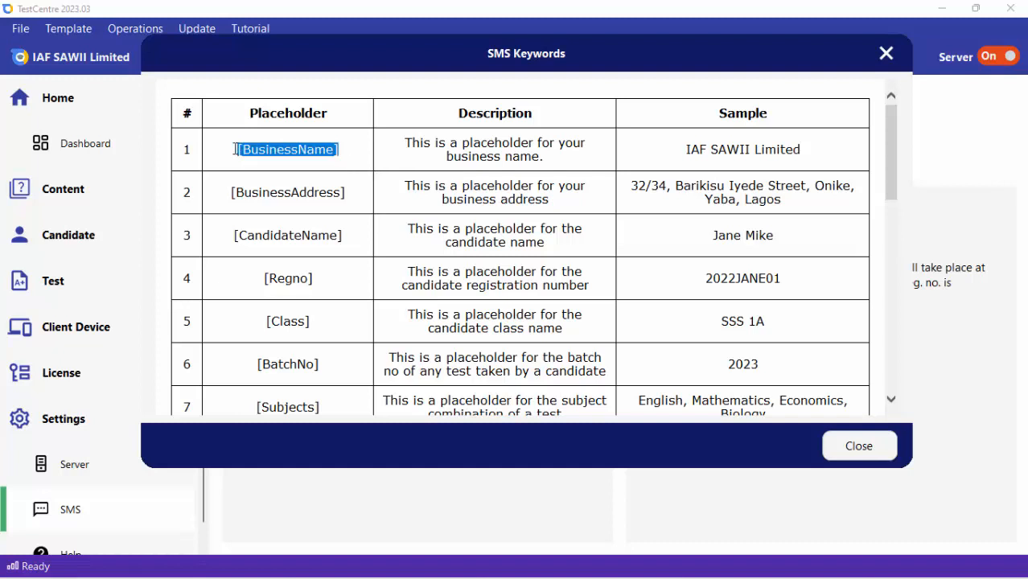
click(236, 154)
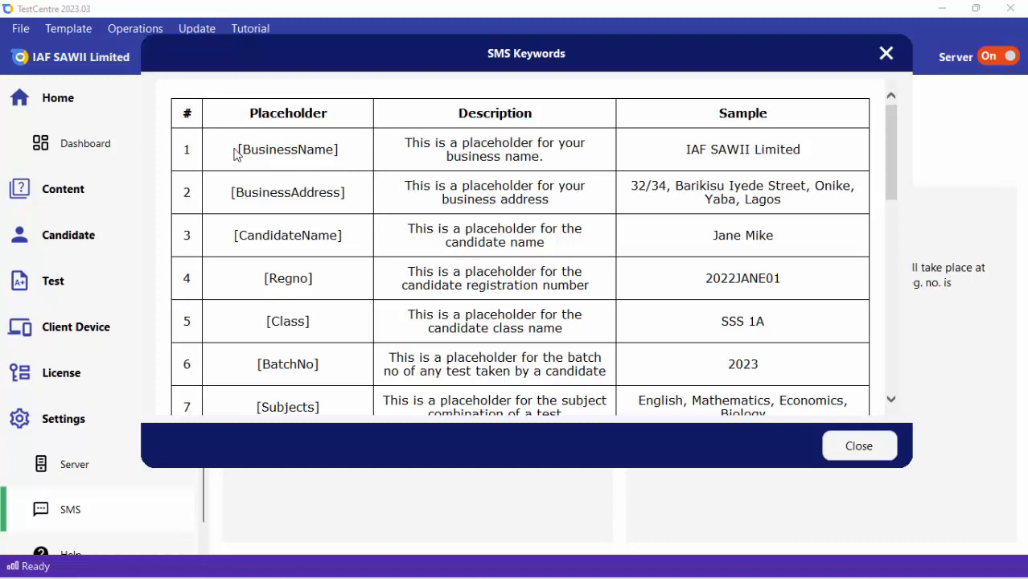
drag(235, 155, 348, 153)
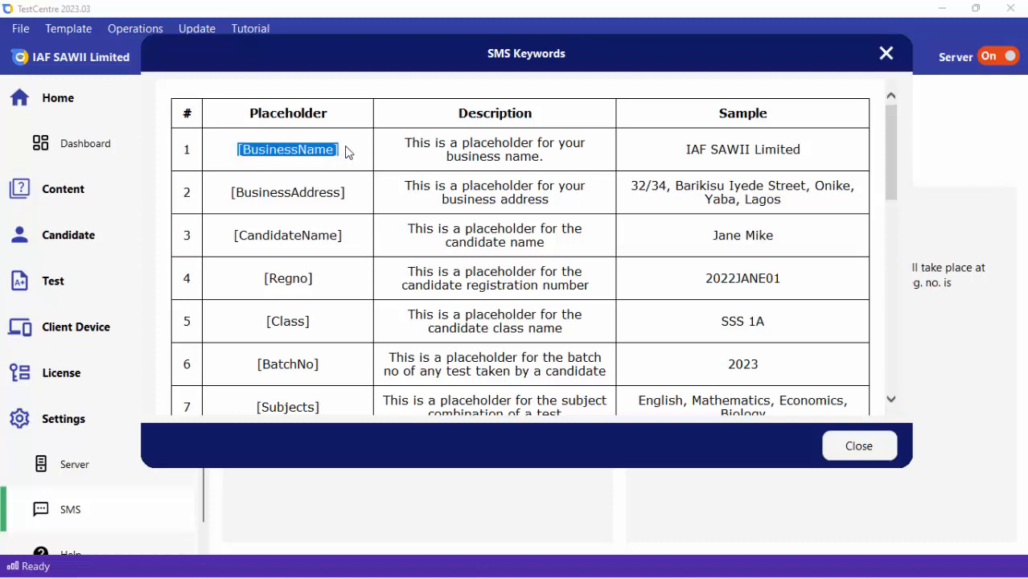
click(349, 153)
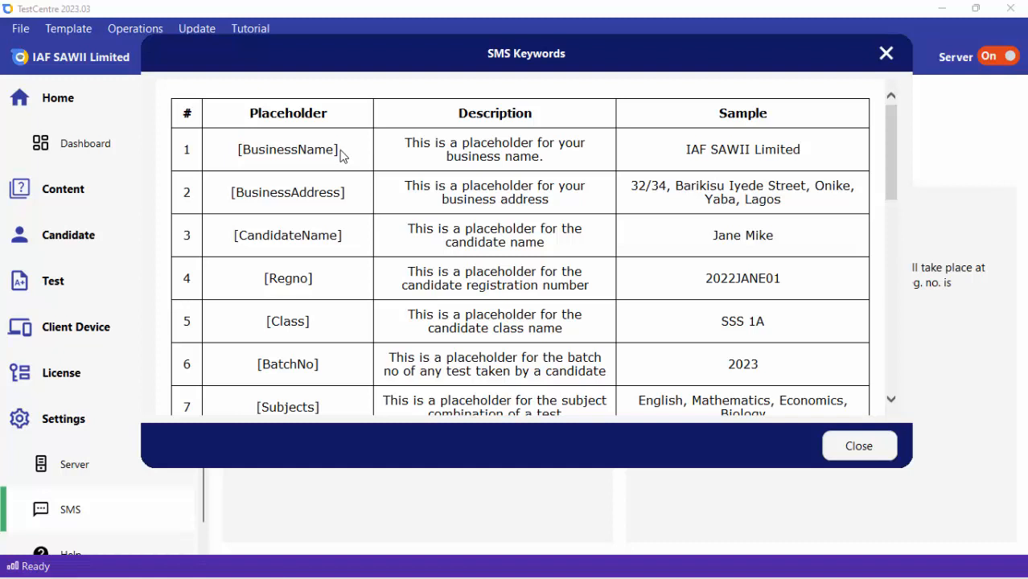
drag(340, 155, 235, 149)
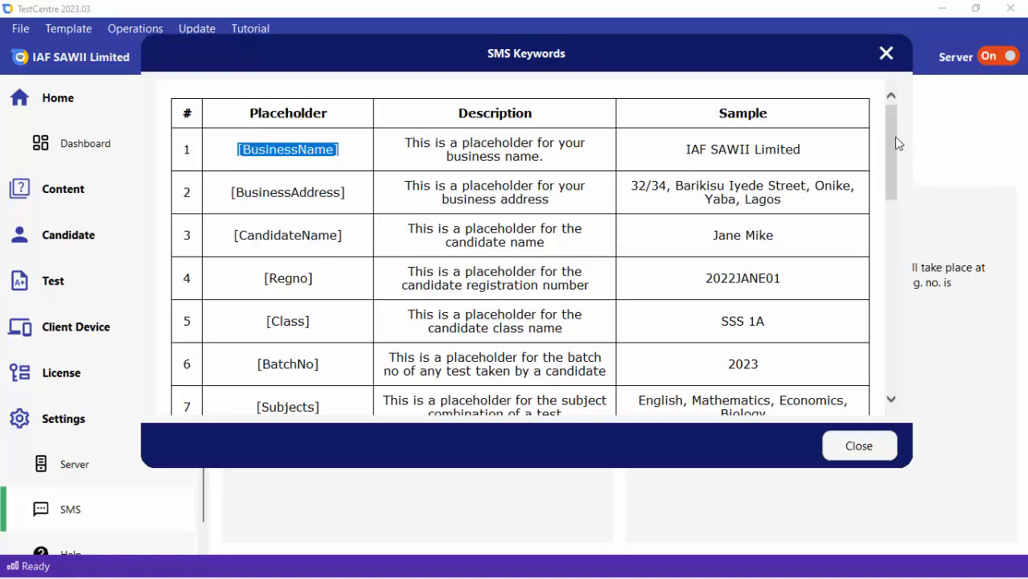
drag(891, 142, 896, 313)
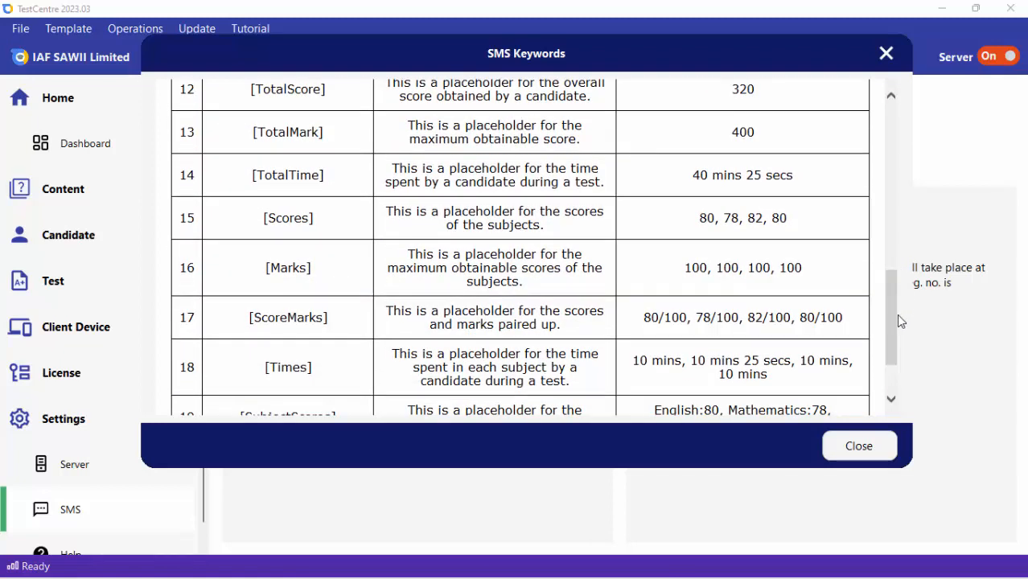
click(863, 455)
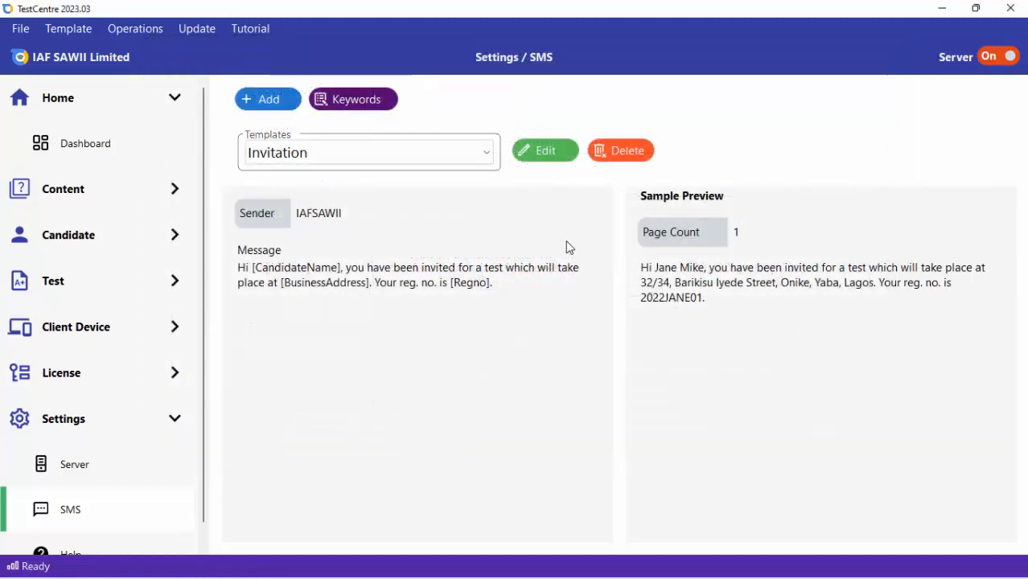
Review the Invitation SMS template, then display the Result template with its message and sample preview
click(454, 157)
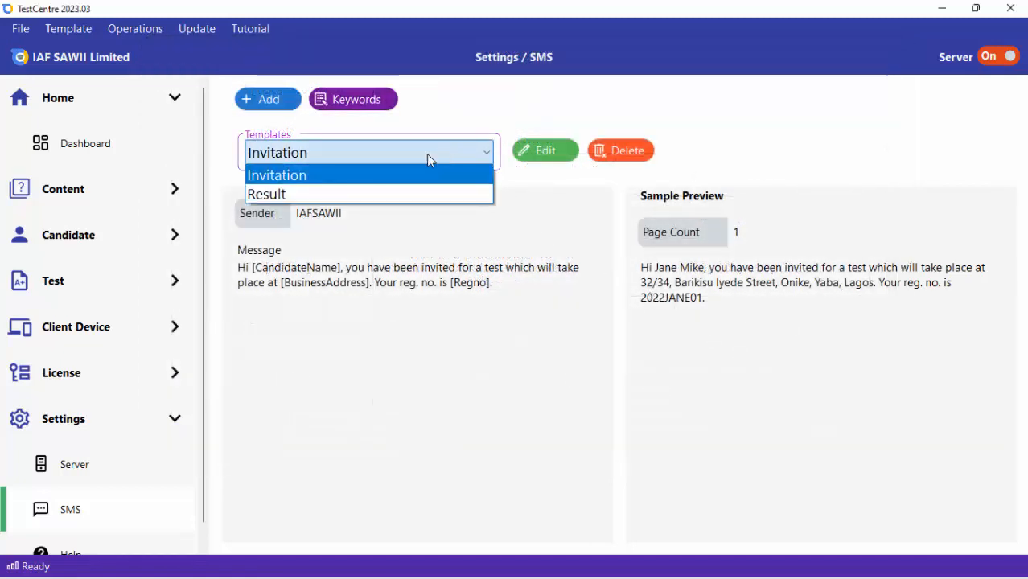
click(323, 182)
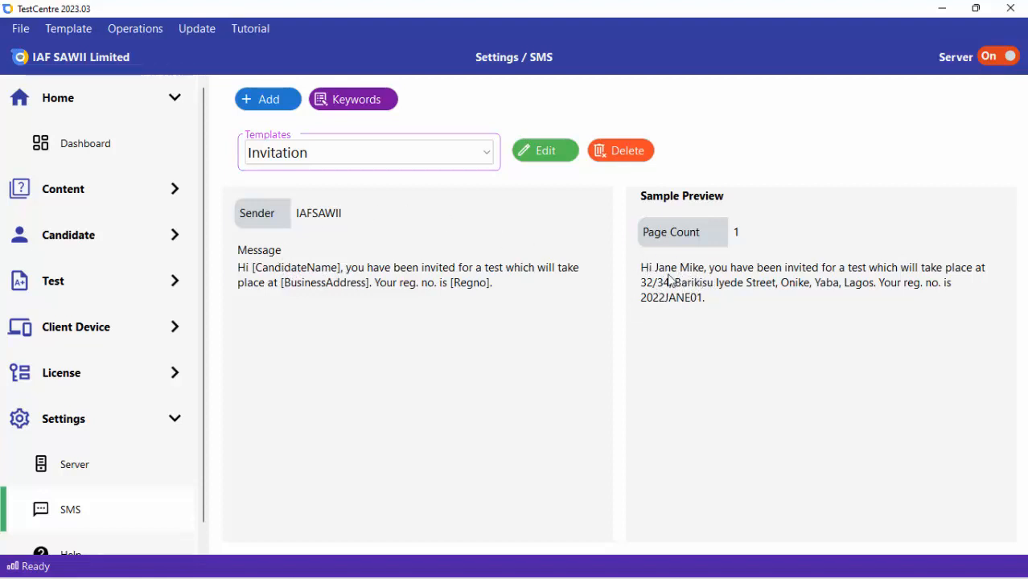
click(275, 153)
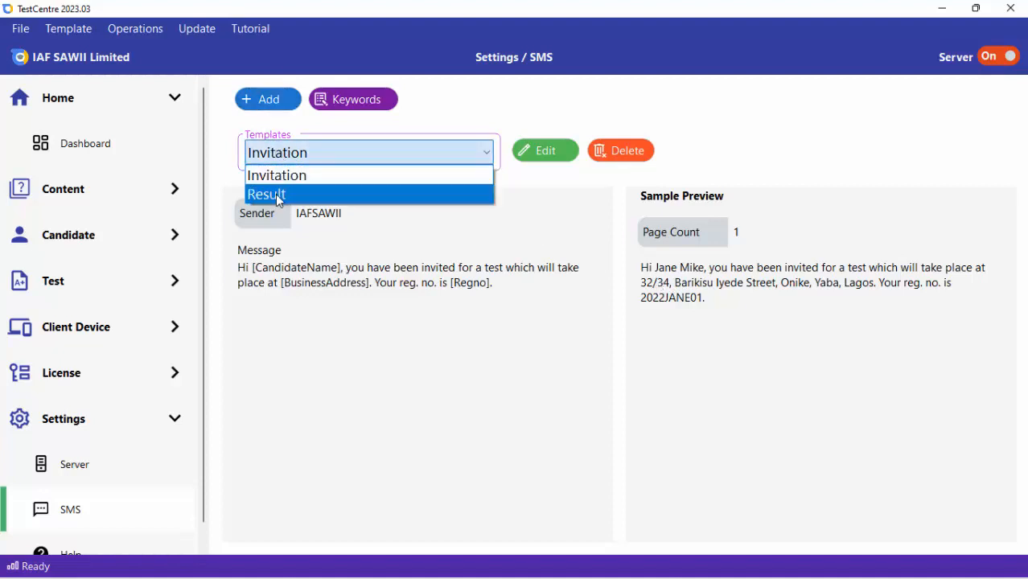
click(275, 194)
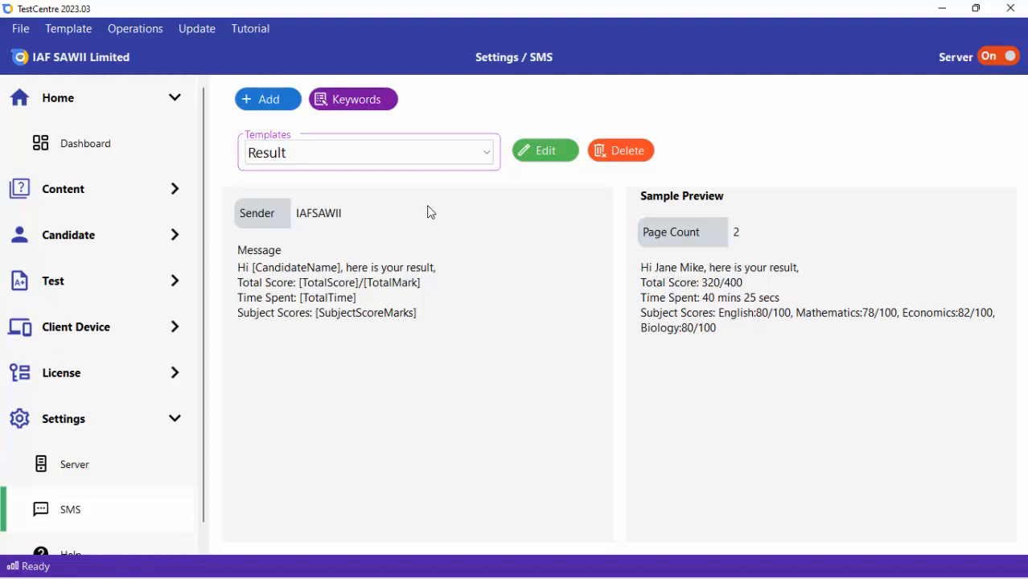
click(266, 103)
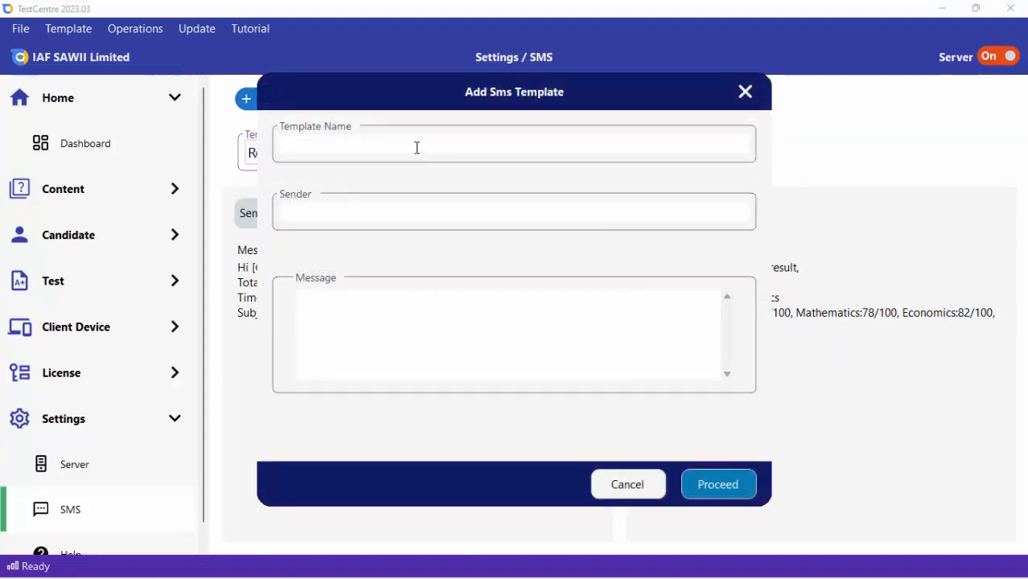
click(416, 146)
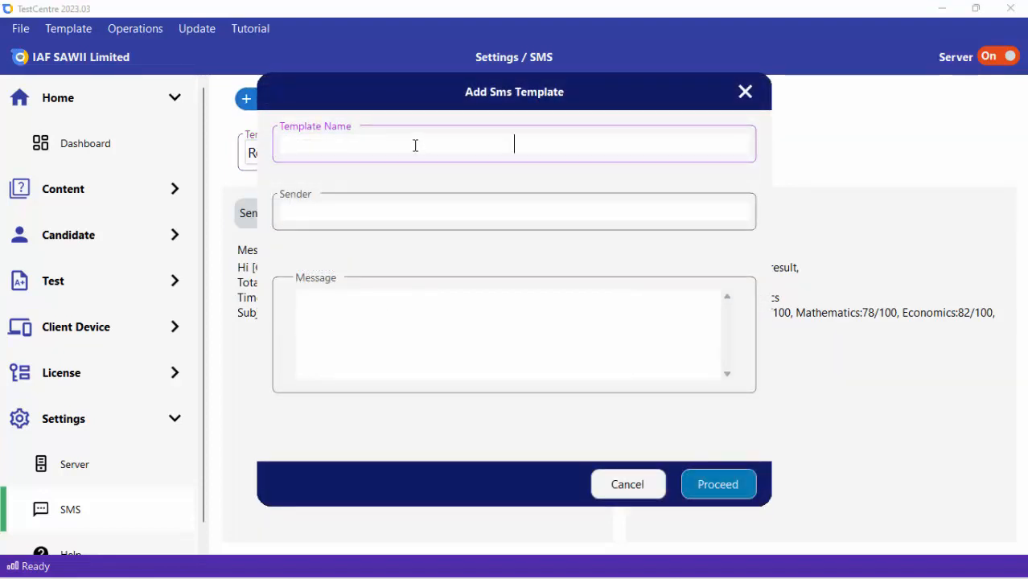
click(444, 219)
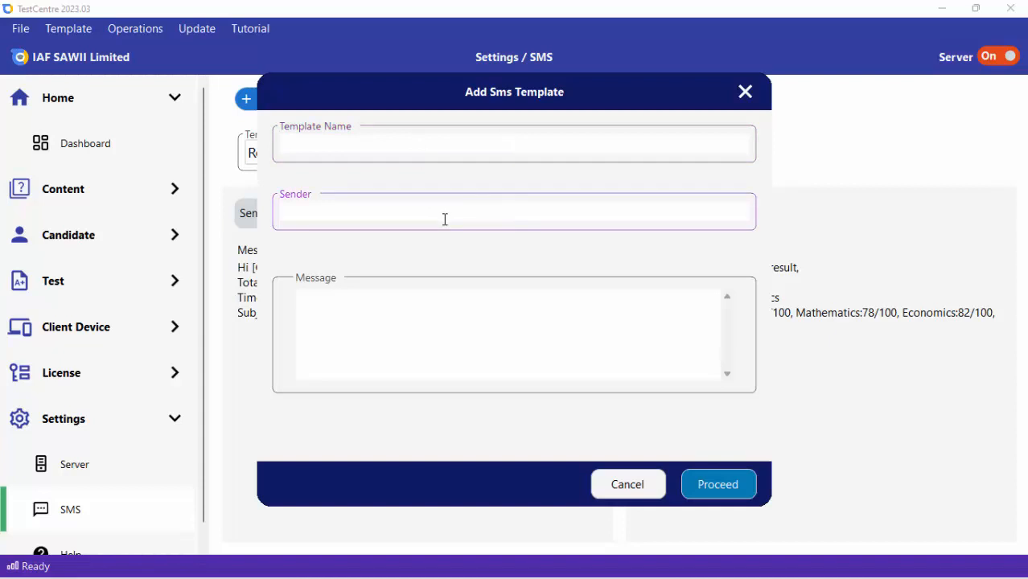
drag(427, 92, 522, 80)
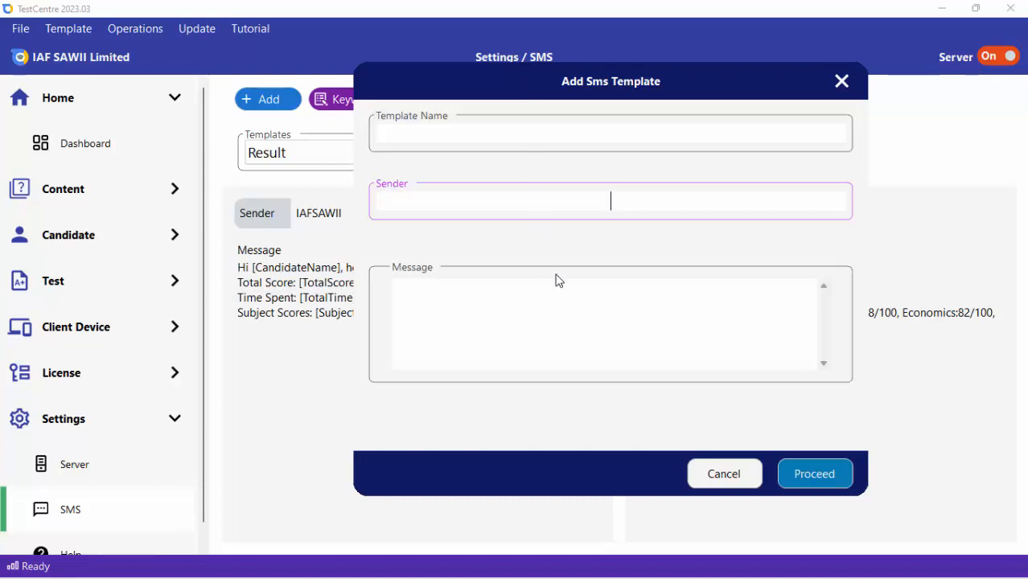
click(575, 332)
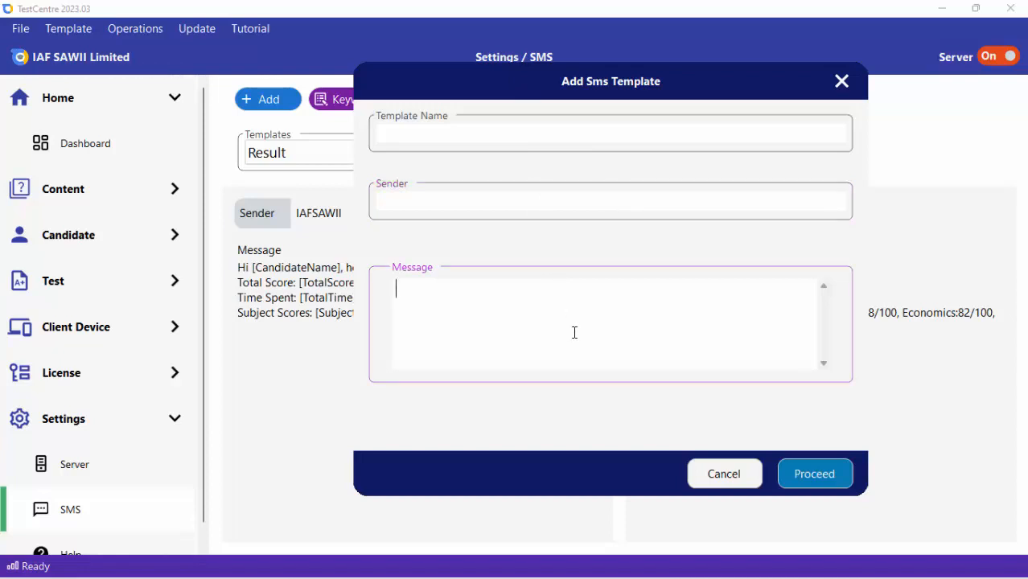
text(H)
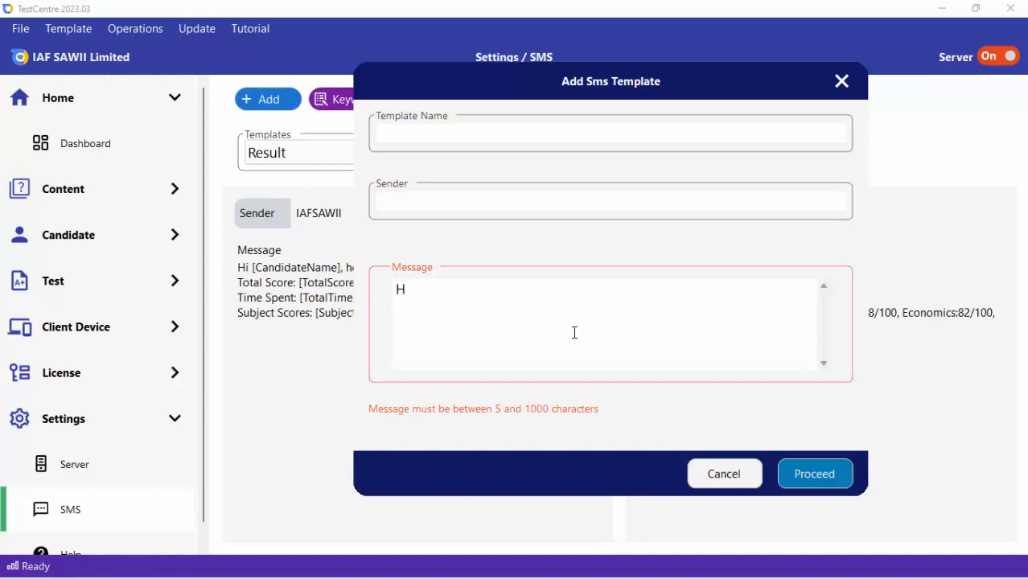
key(BackSpace)
click(842, 83)
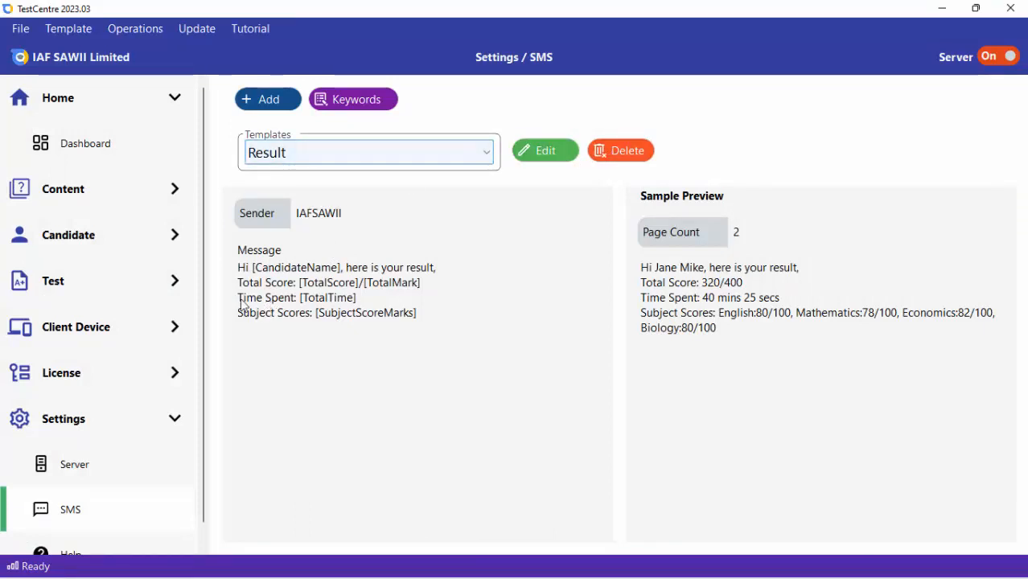
Open the Help page of the settings and collapse the Settings and Home navigation groups
scroll(214, 321, down, 1)
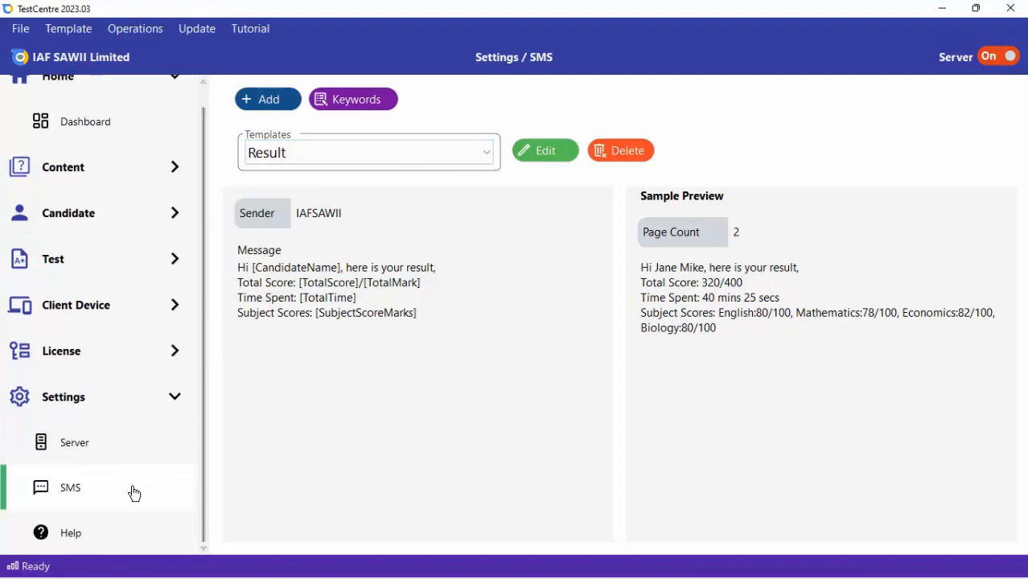
click(134, 535)
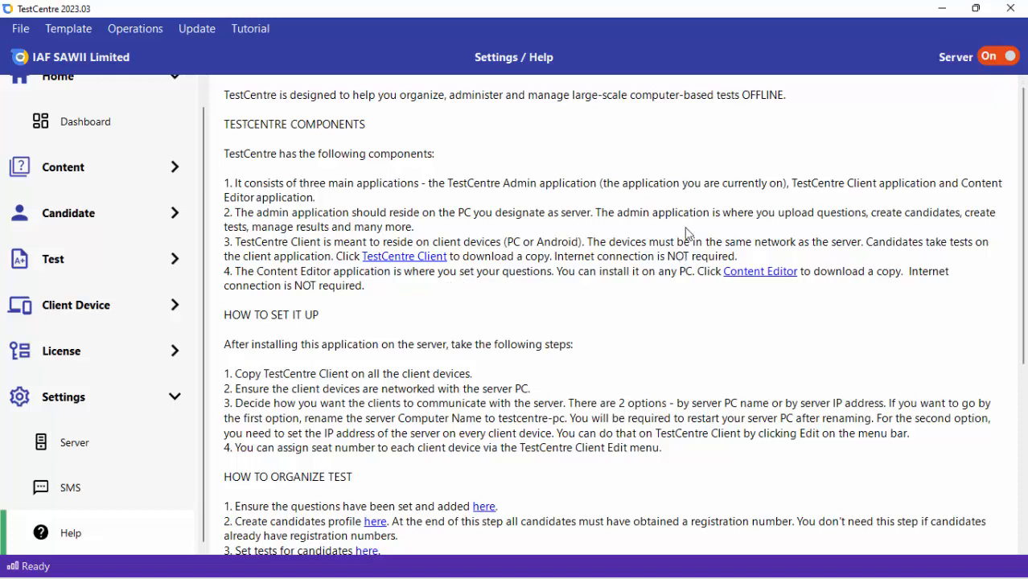
click(152, 404)
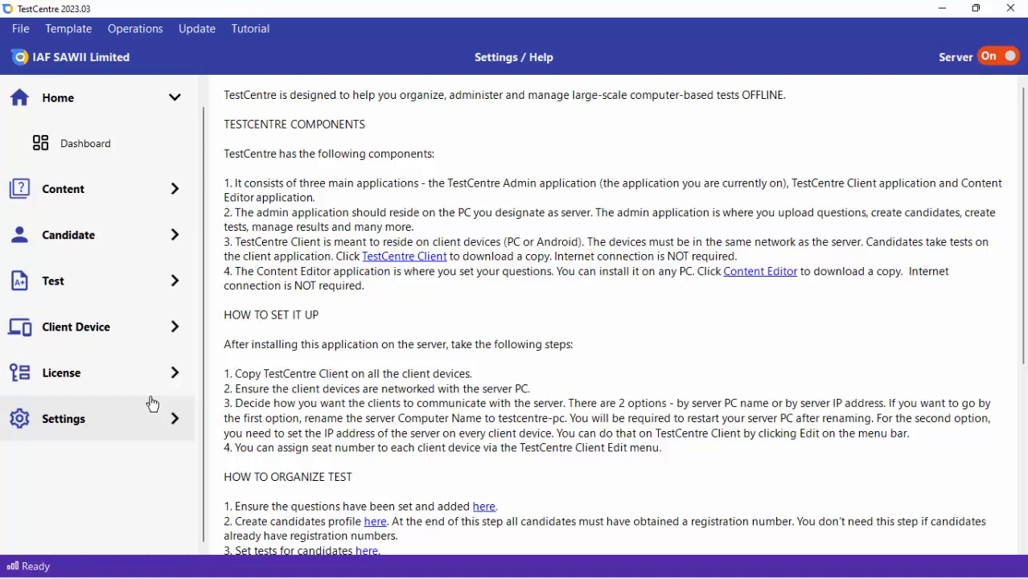
click(145, 106)
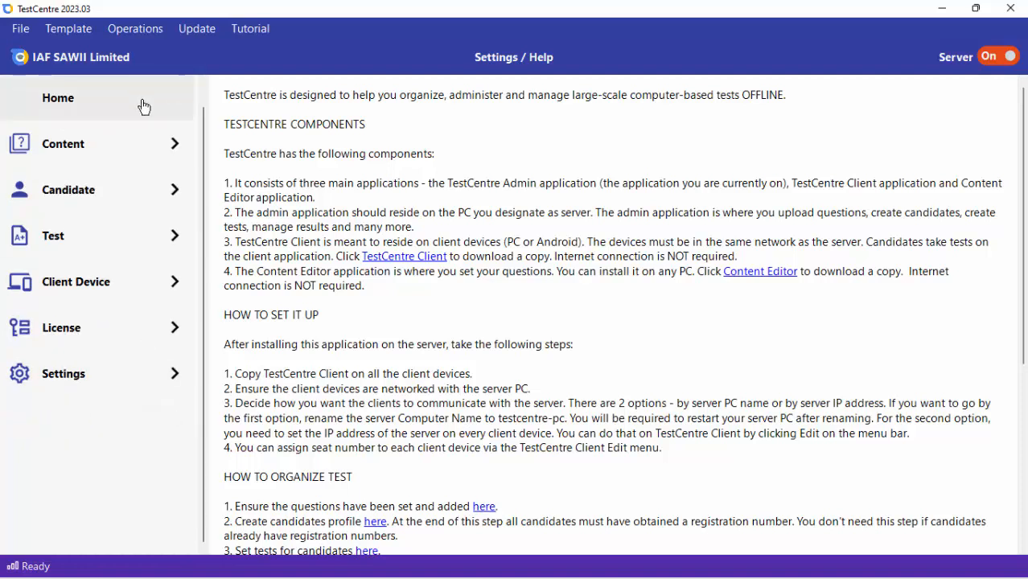
Start a database backup from the available operations, saving the file as TestCentre Backup in the Resources folder
click(137, 30)
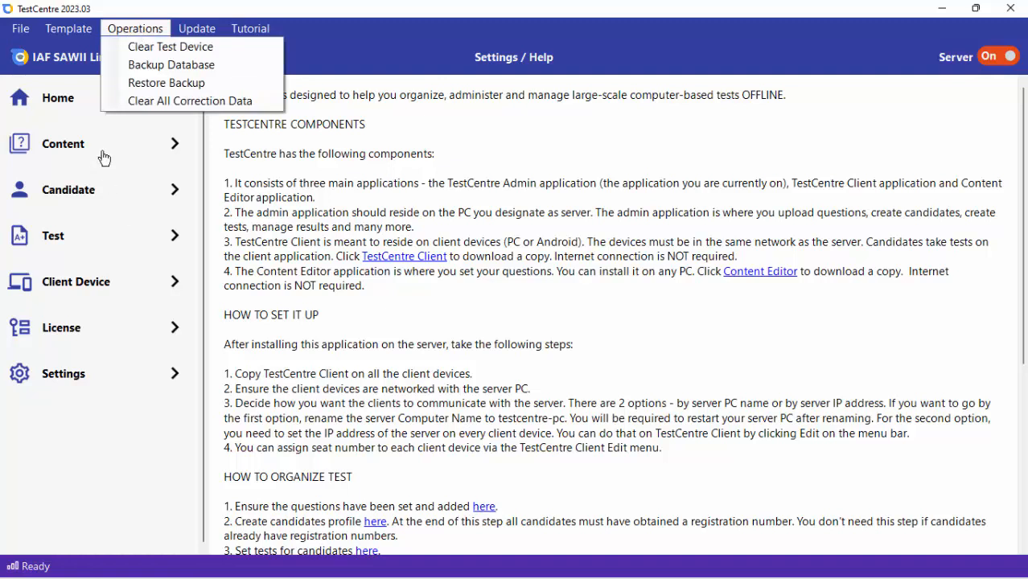
click(211, 153)
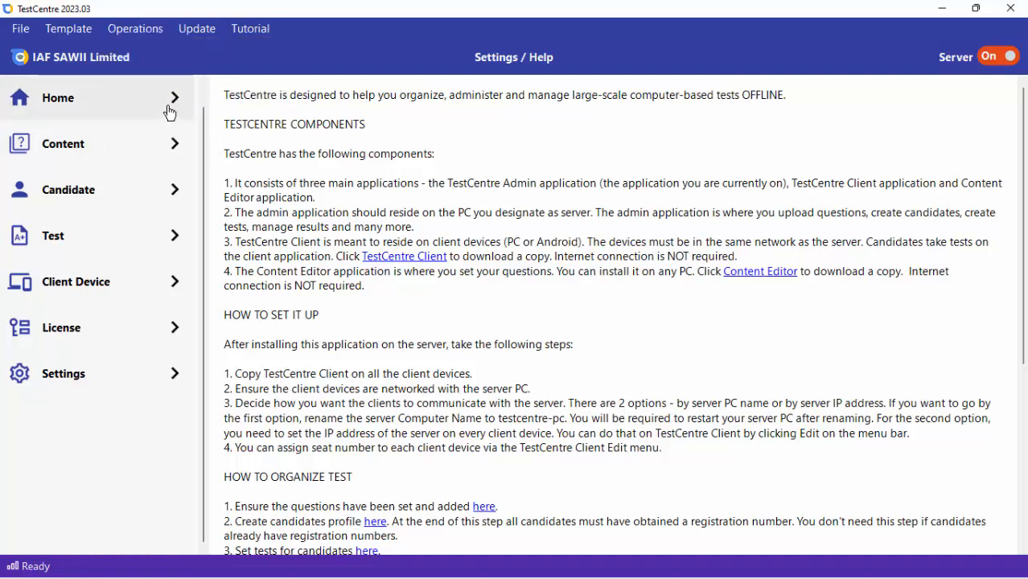
click(139, 38)
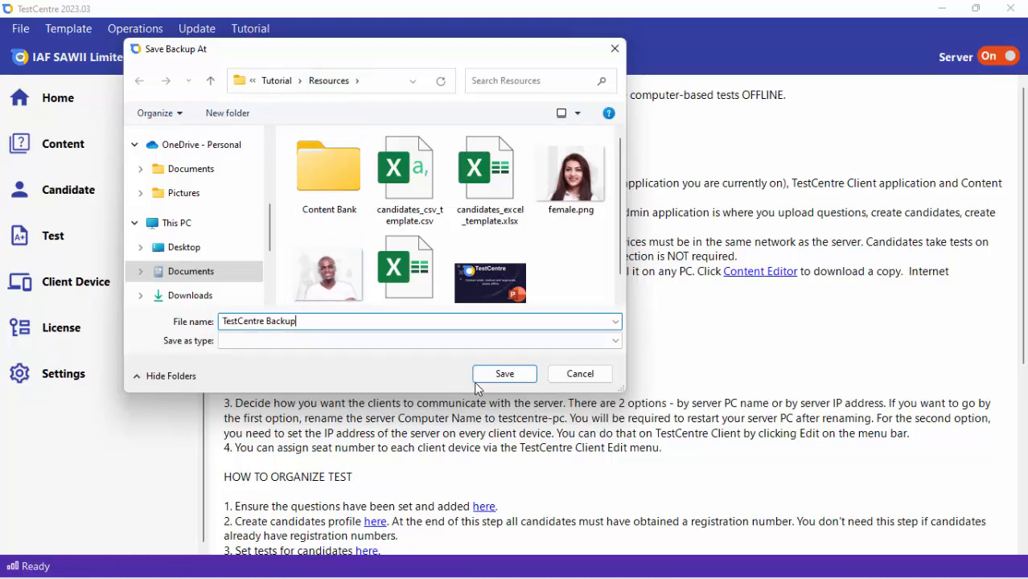
click(499, 374)
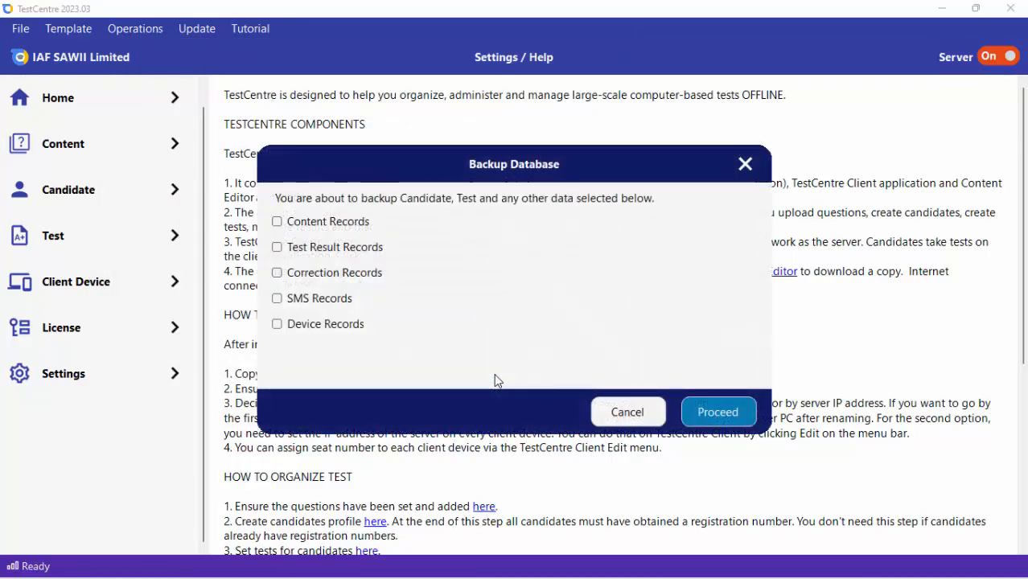
Include the Content, Test Result, Correction, SMS and Device Records in the database backup and run it
drag(493, 166, 463, 105)
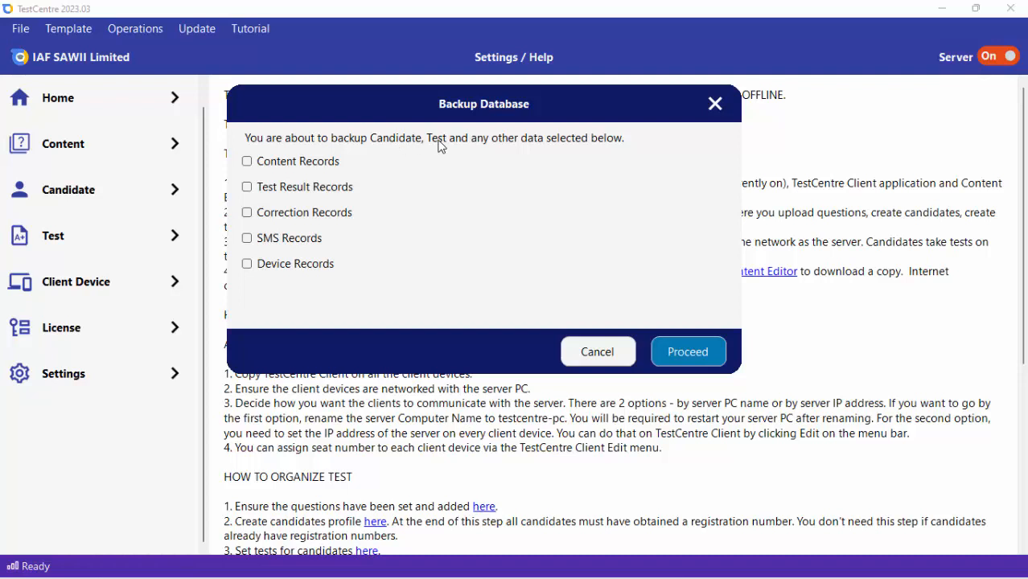
click(288, 169)
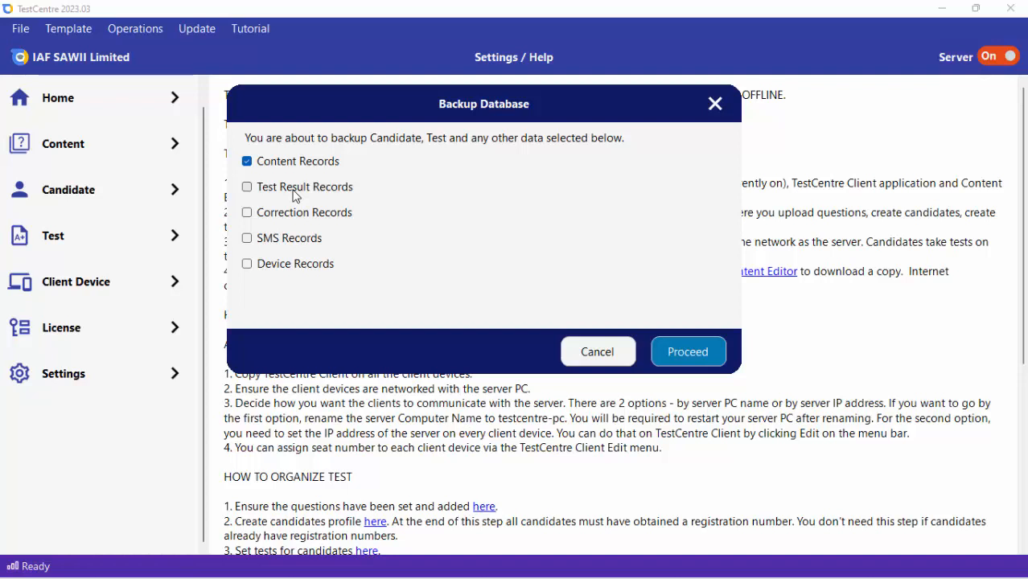
click(296, 197)
click(266, 215)
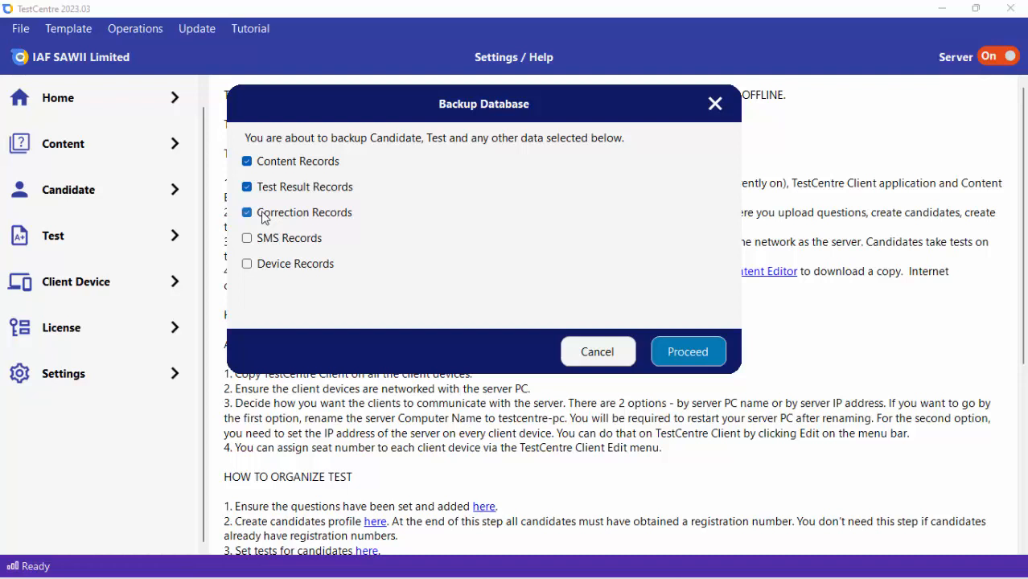
click(263, 243)
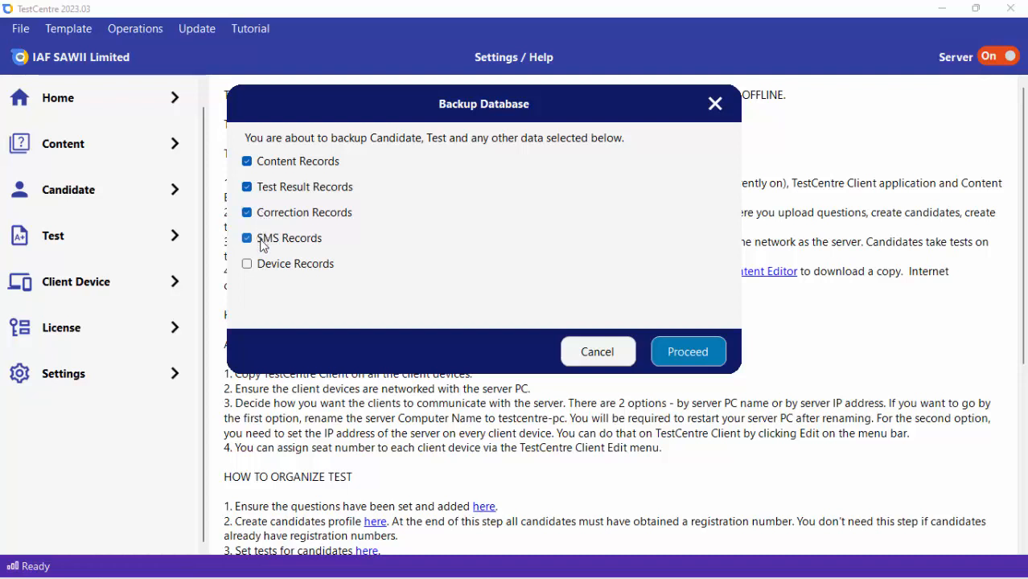
click(268, 268)
click(691, 358)
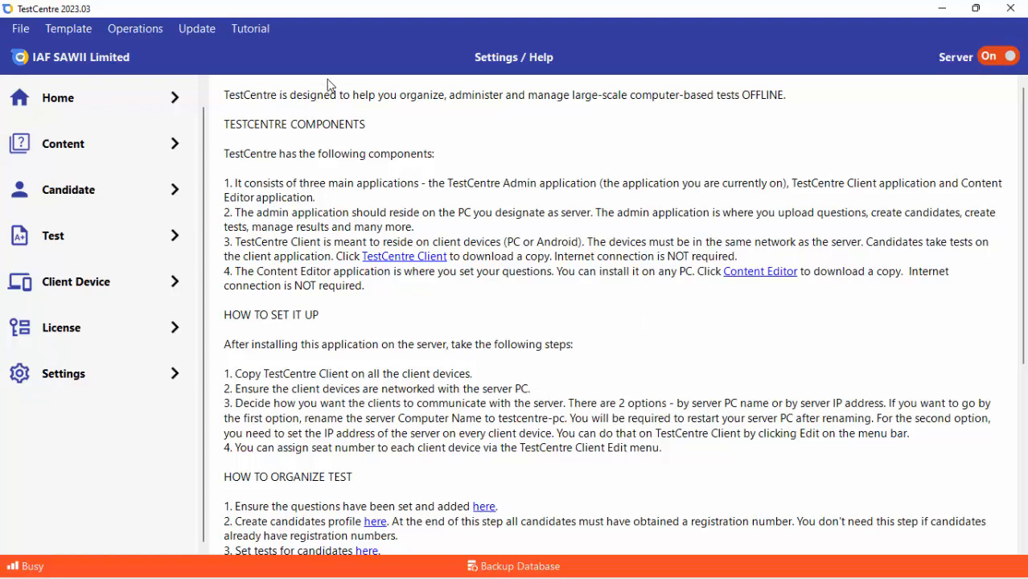
Show the Home dashboard and try to restore a backup, dismissing the Restore Backup dialog
click(171, 97)
click(109, 151)
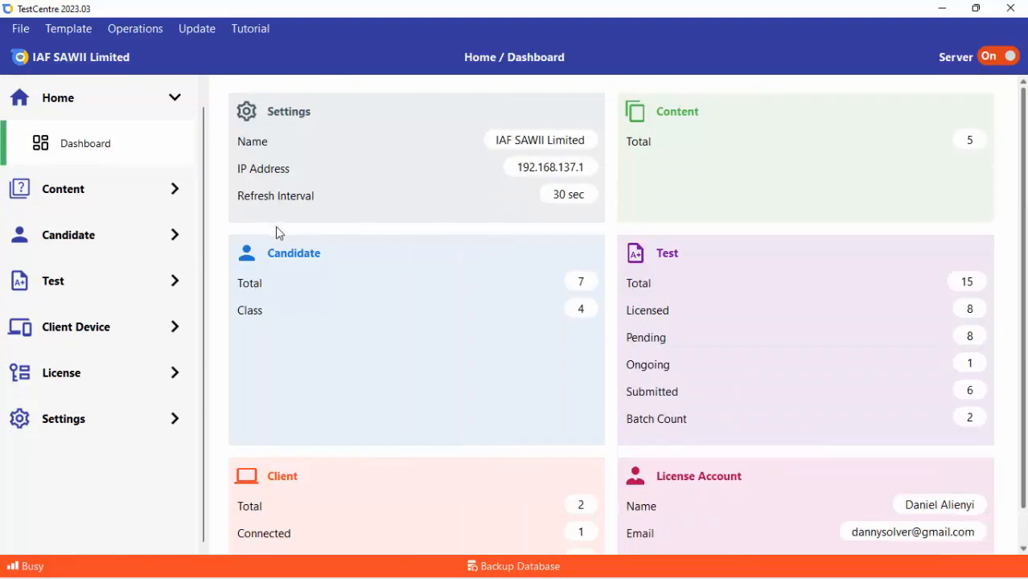
click(139, 33)
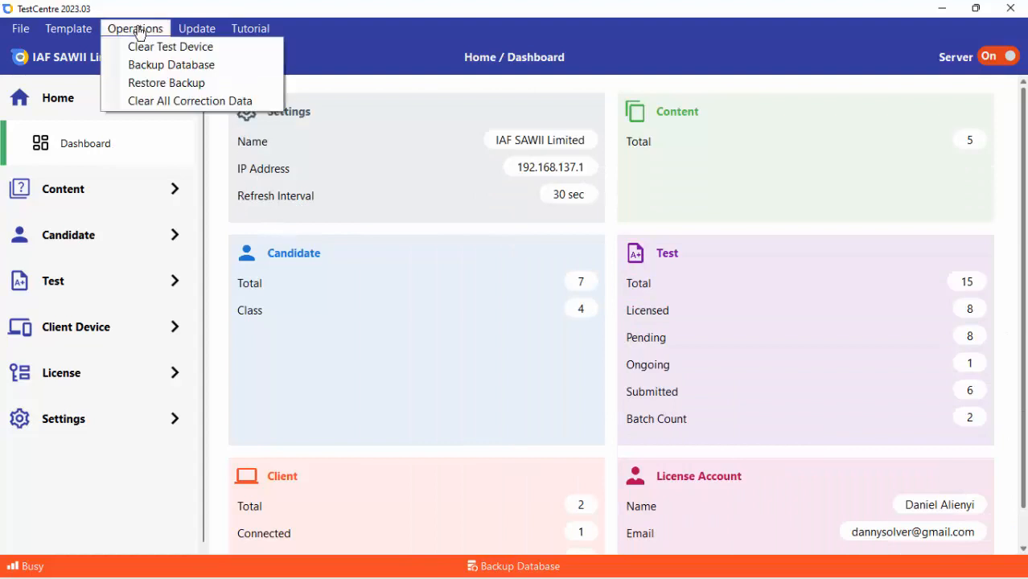
click(157, 85)
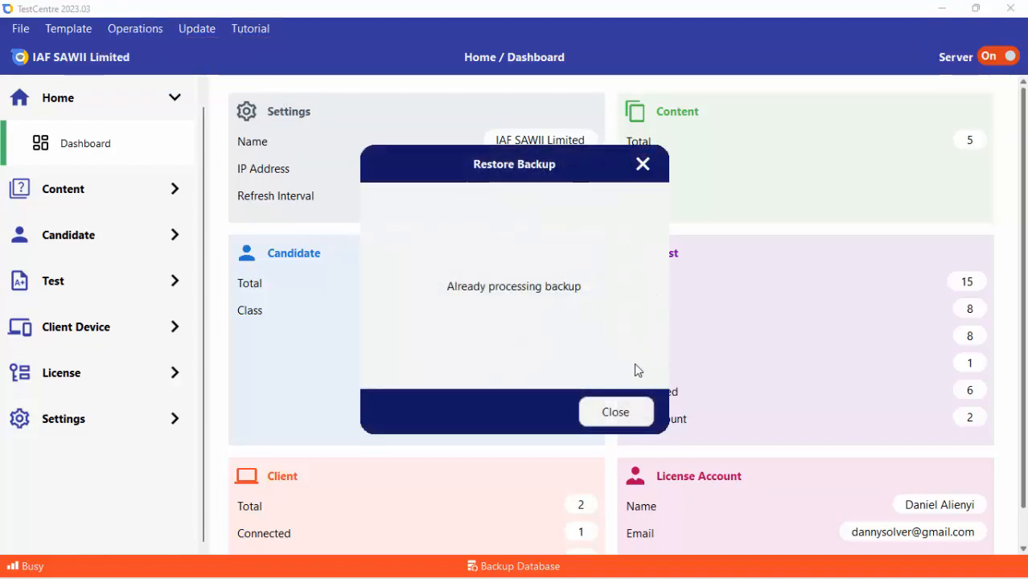
click(616, 412)
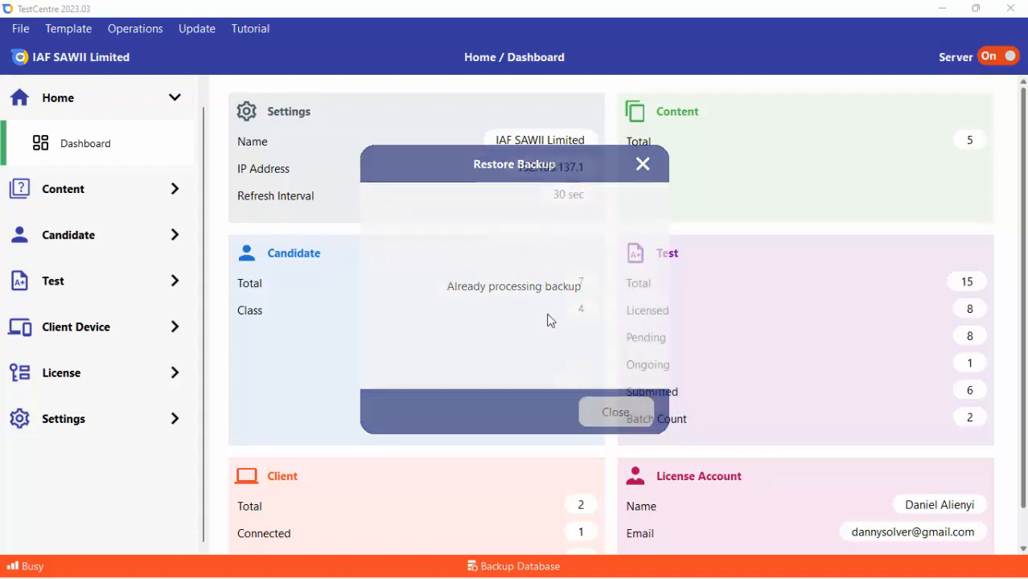
View the dialogs for clearing all test corrections and clearing a test device, cancelling each without proceeding
click(133, 30)
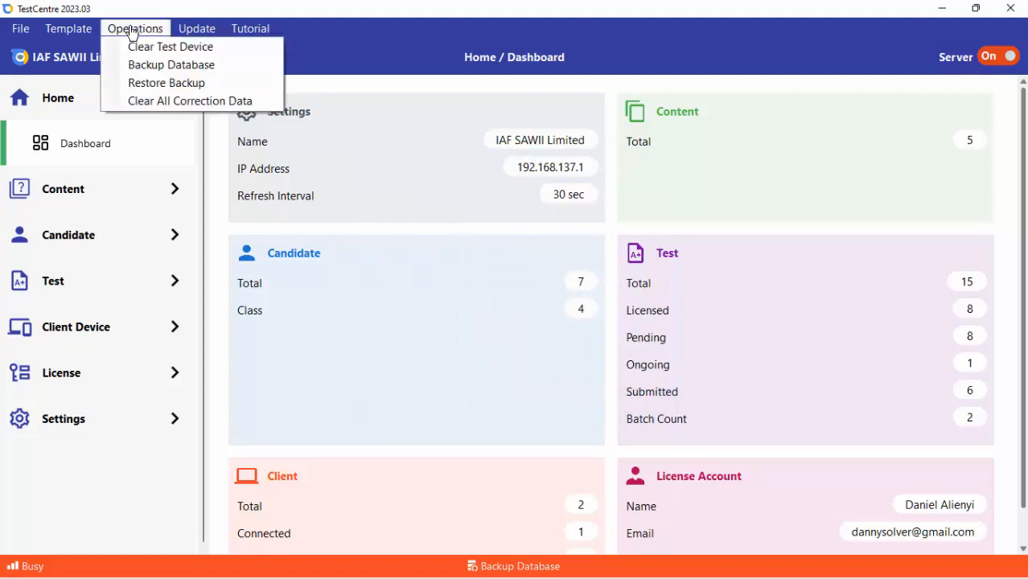
click(177, 101)
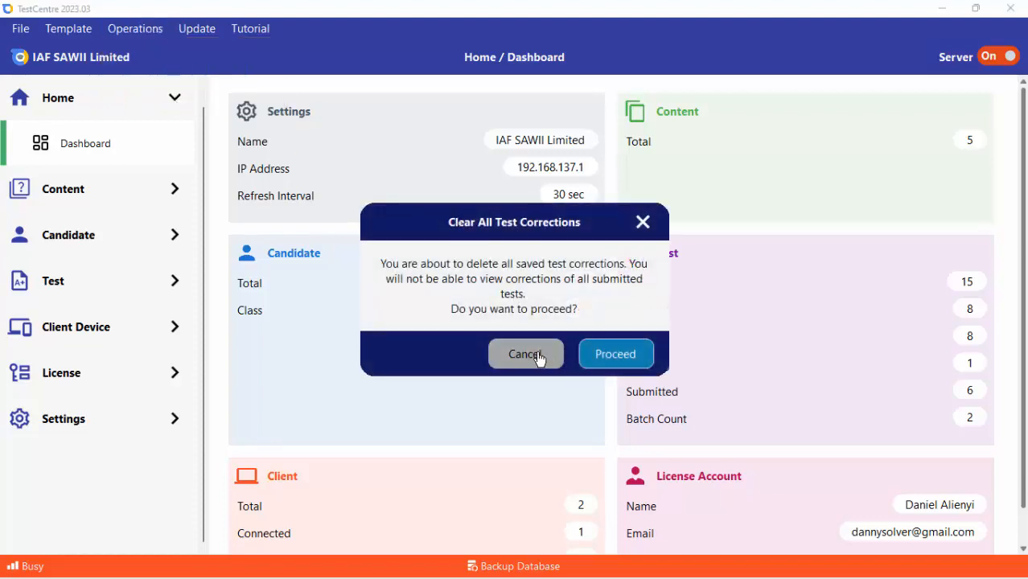
click(535, 355)
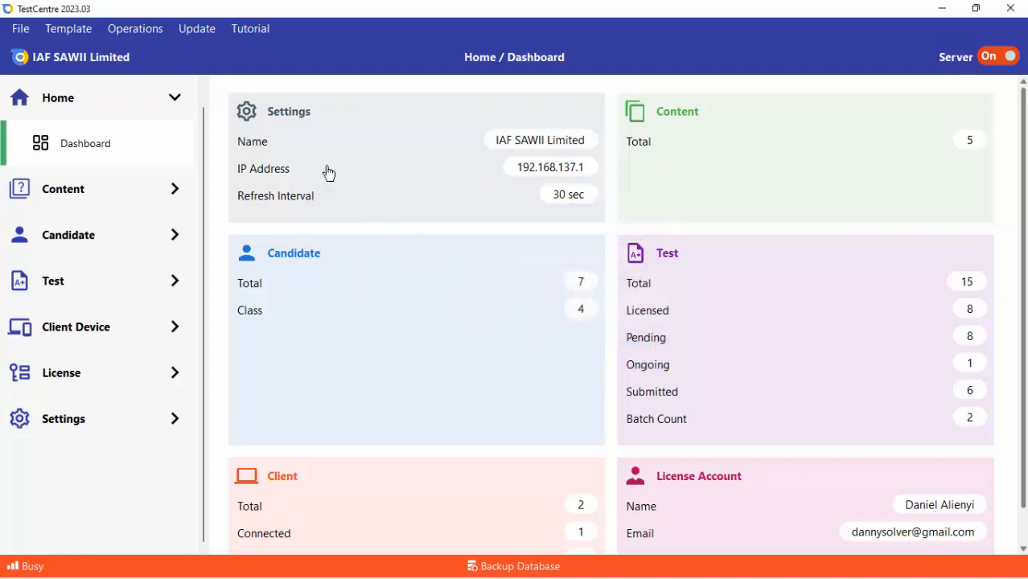
click(153, 30)
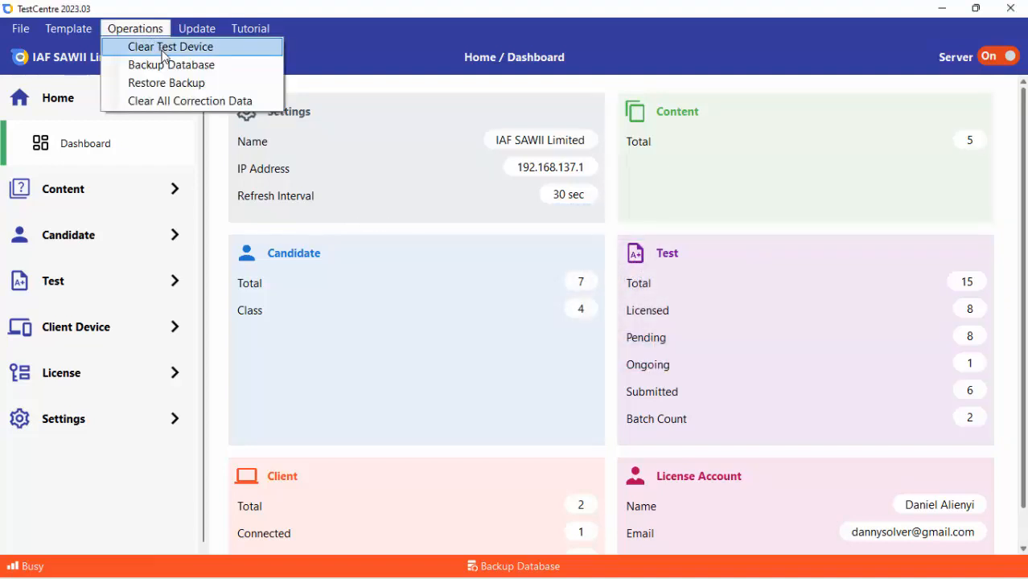
click(163, 51)
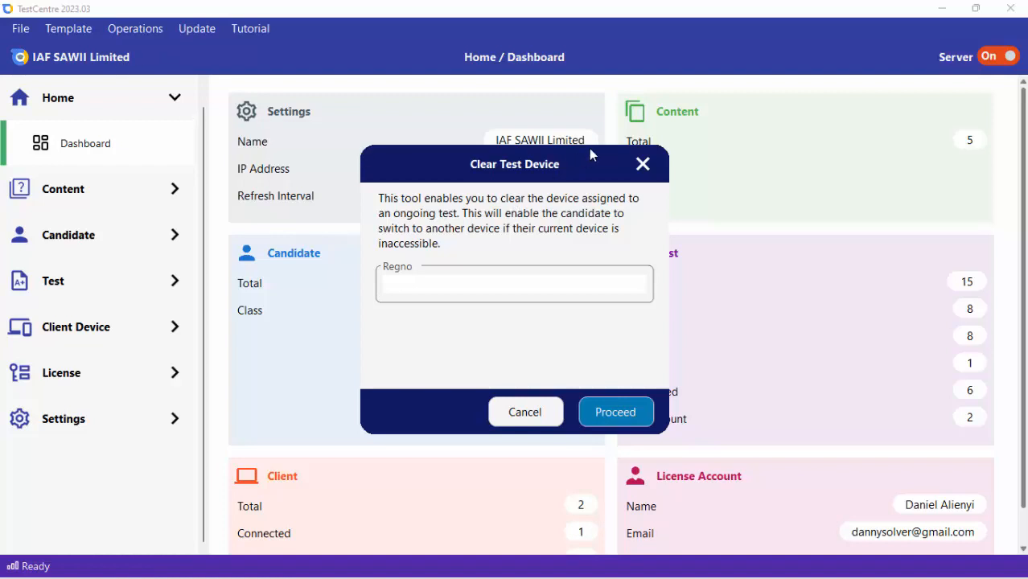
click(536, 418)
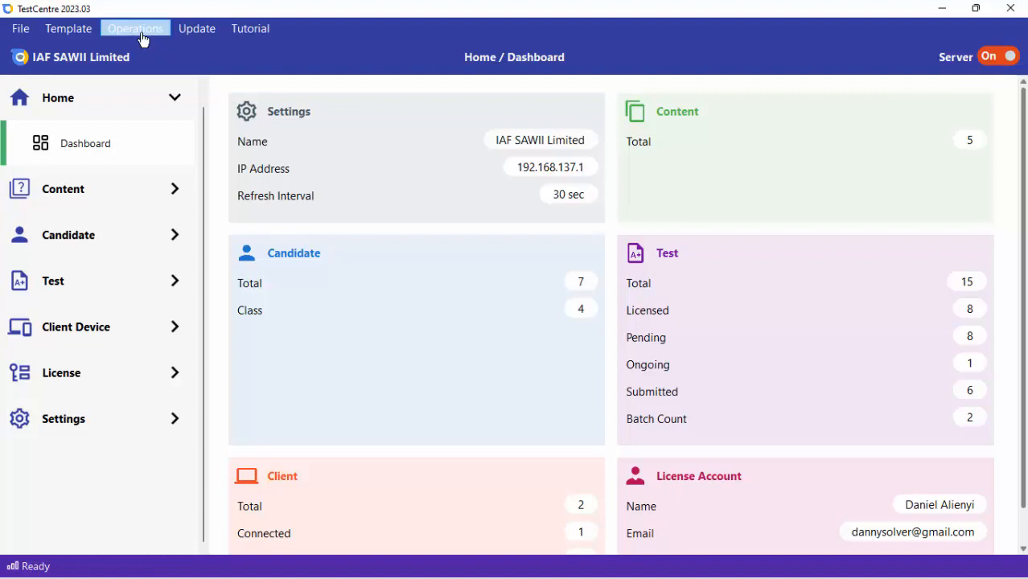
Check for an update of the application
click(195, 36)
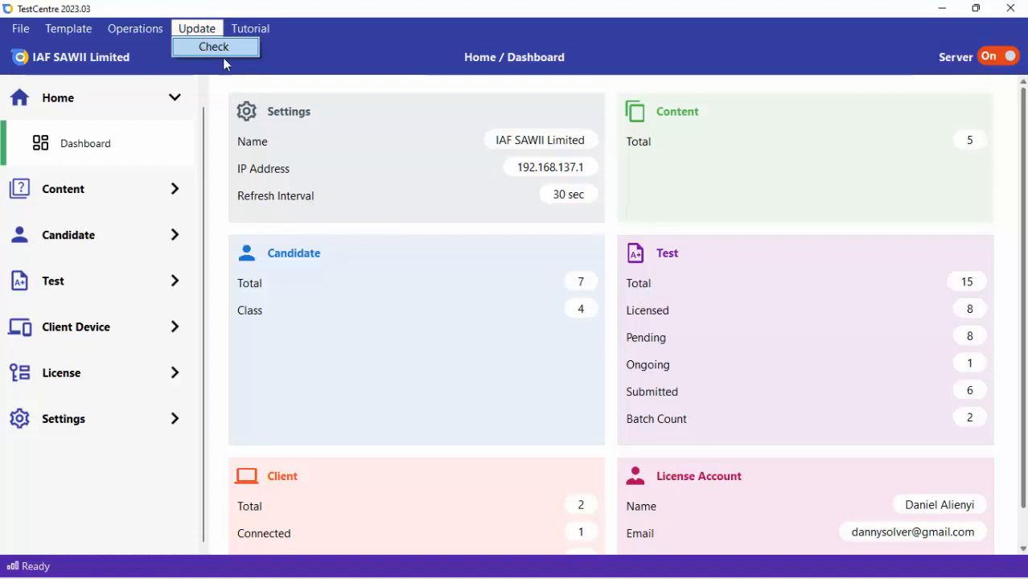
click(221, 54)
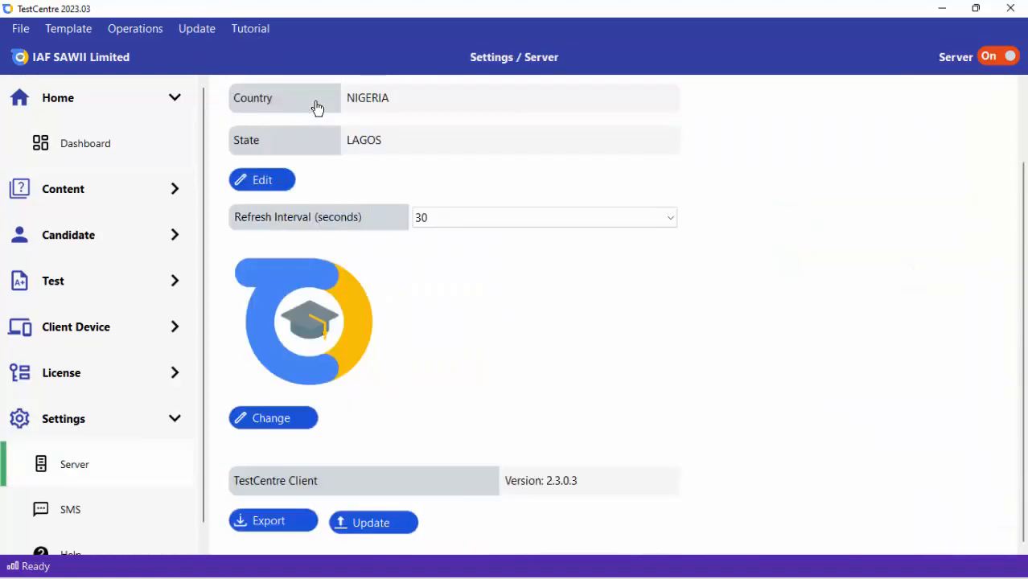